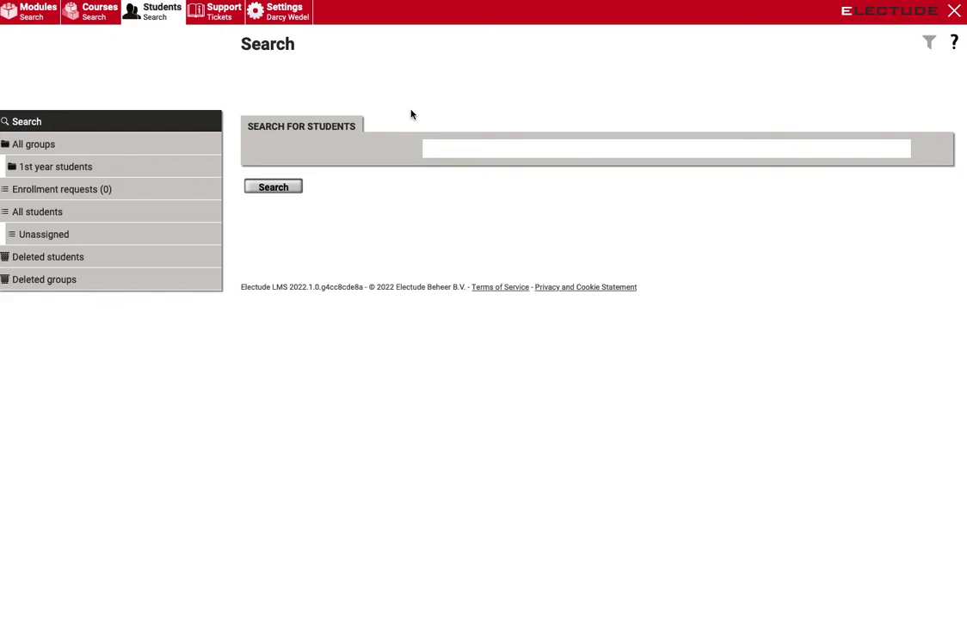
In the import and export settings, set Export empty results to Yes and save the change
click(284, 14)
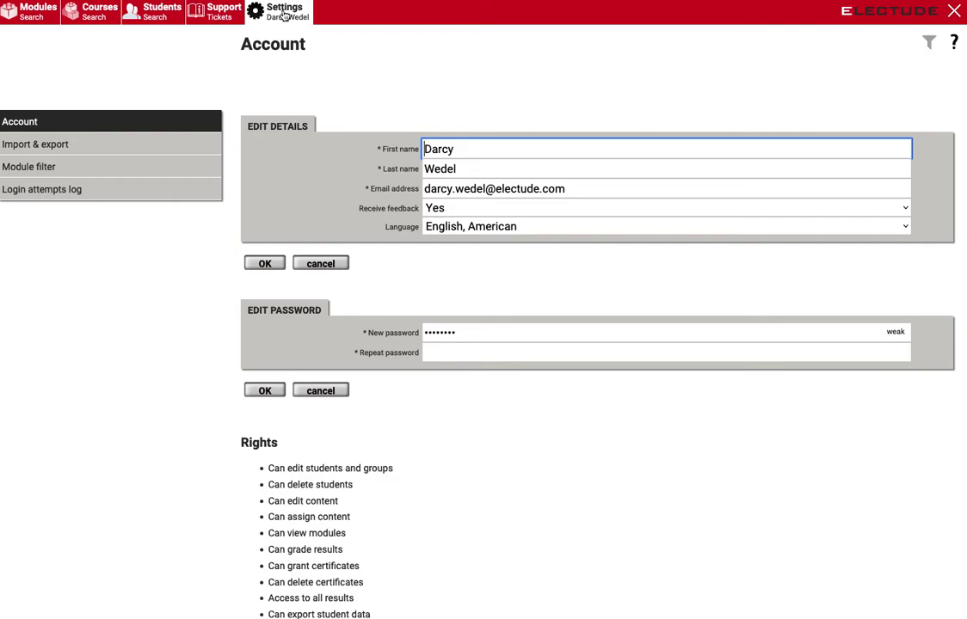
click(31, 146)
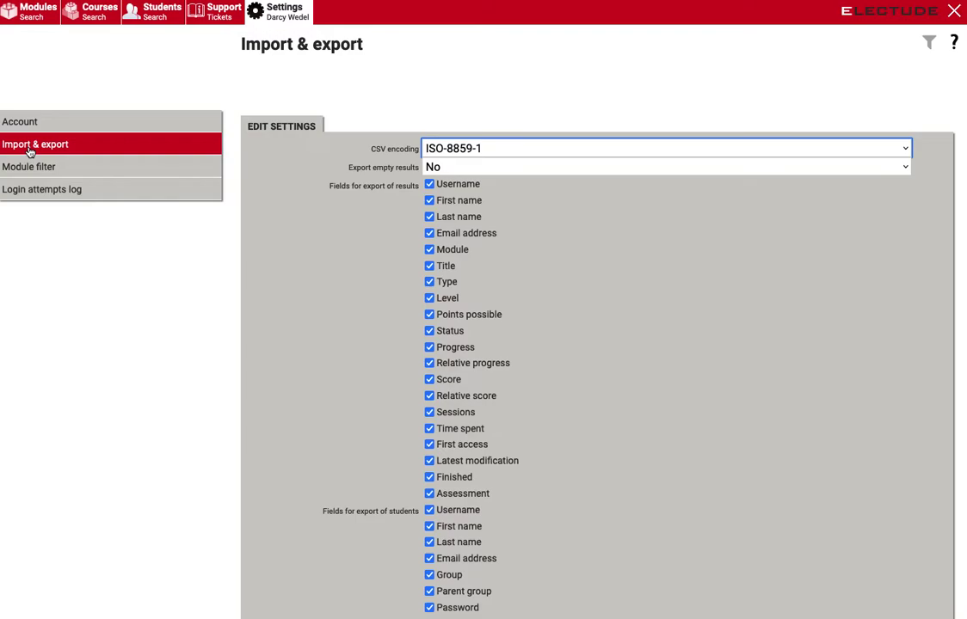
click(446, 170)
click(456, 191)
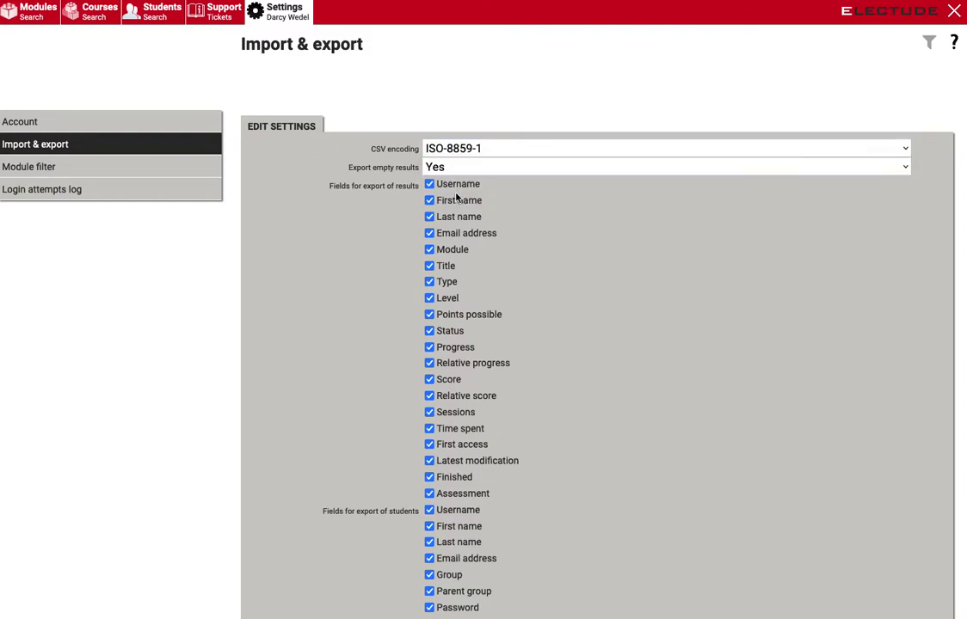
scroll(456, 203, down, 1)
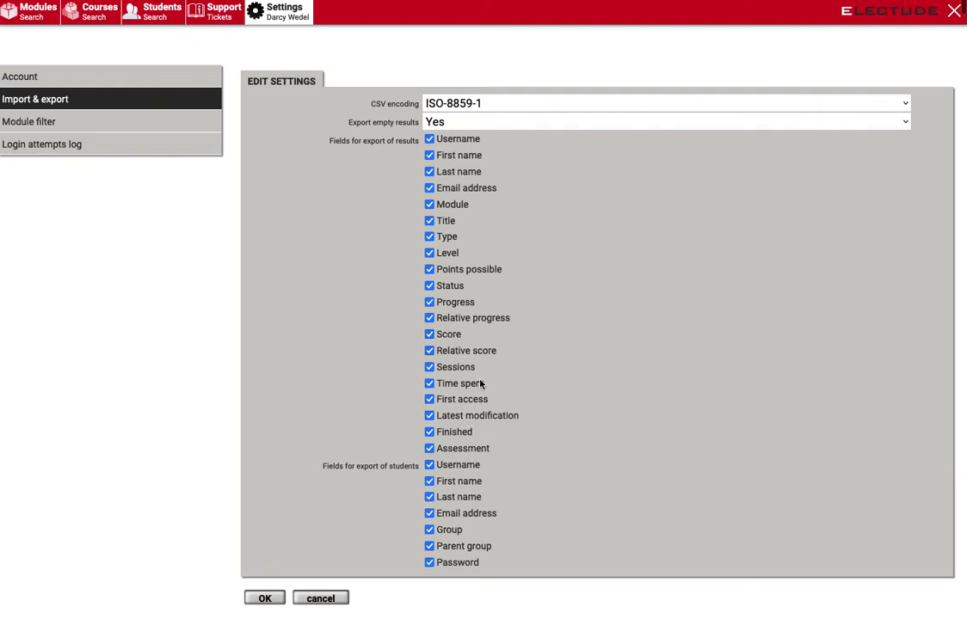
scroll(491, 370, down, 2)
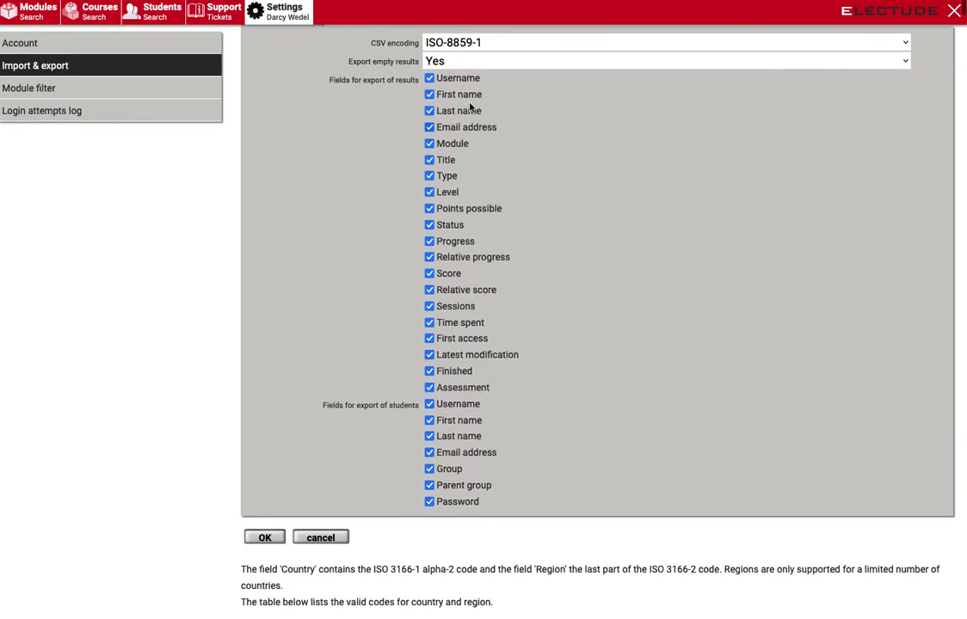
click(267, 539)
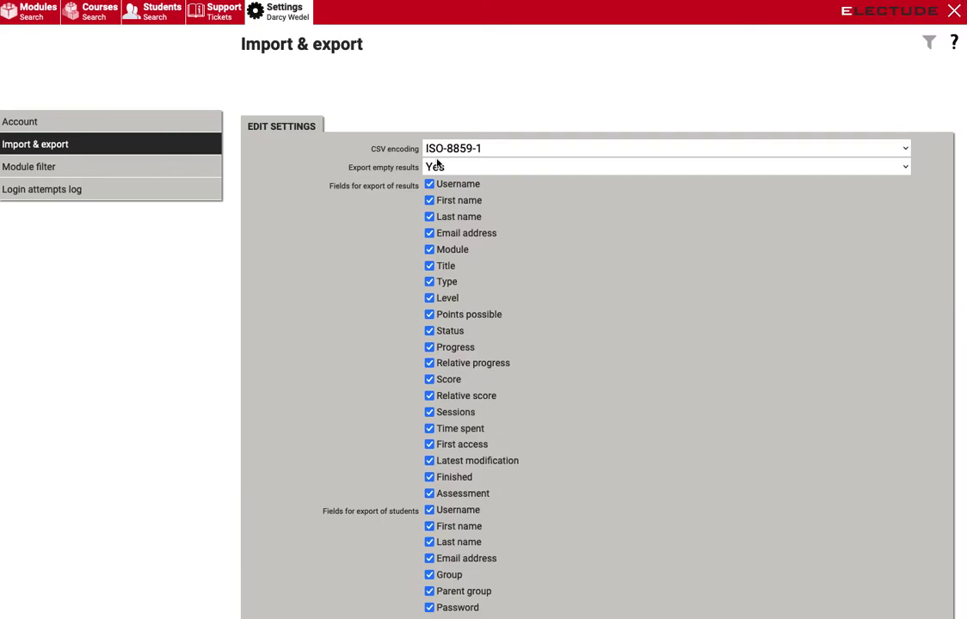
Open the Voltmeter group results within the MAST Electrical Measurement Theory course of the 1st year students group
click(160, 19)
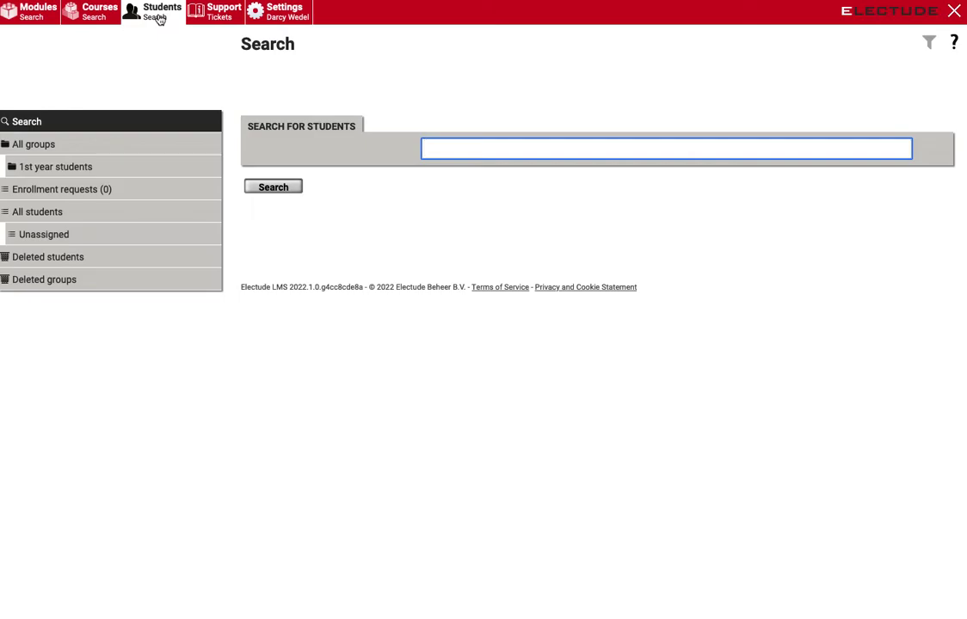
click(76, 172)
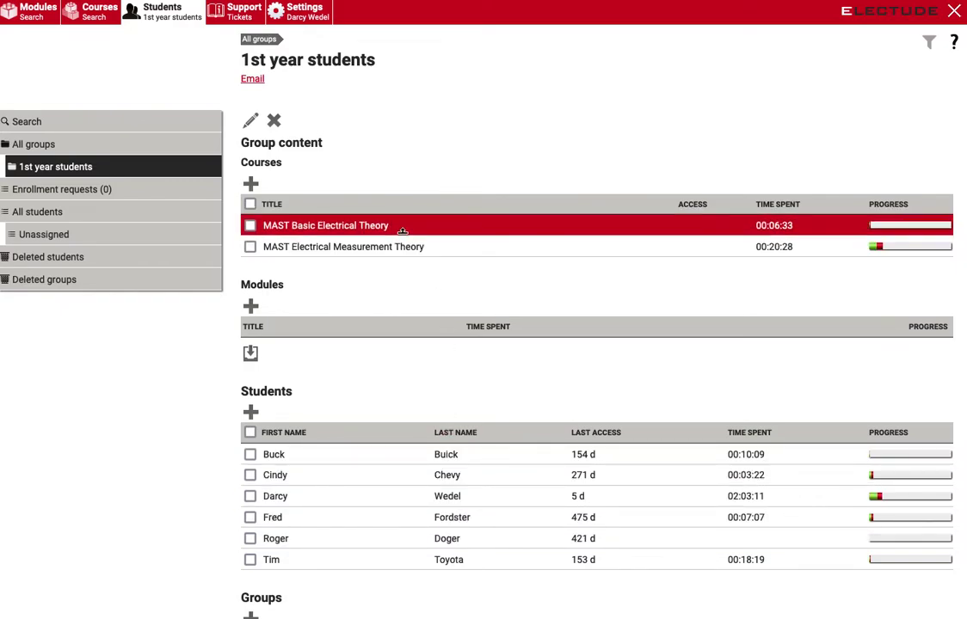
click(343, 247)
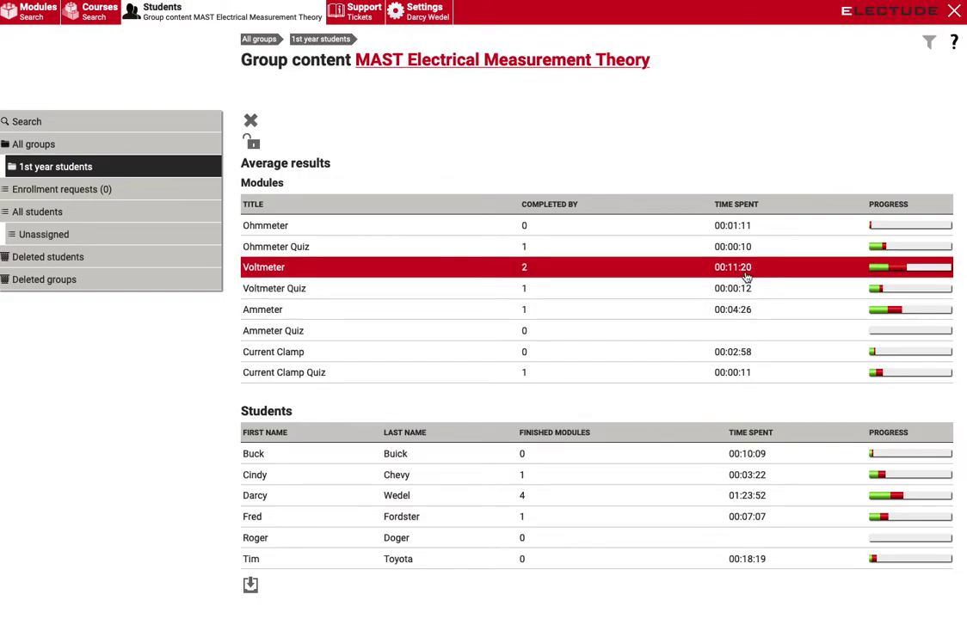
mouse_move(878, 271)
scroll(819, 288, down, 1)
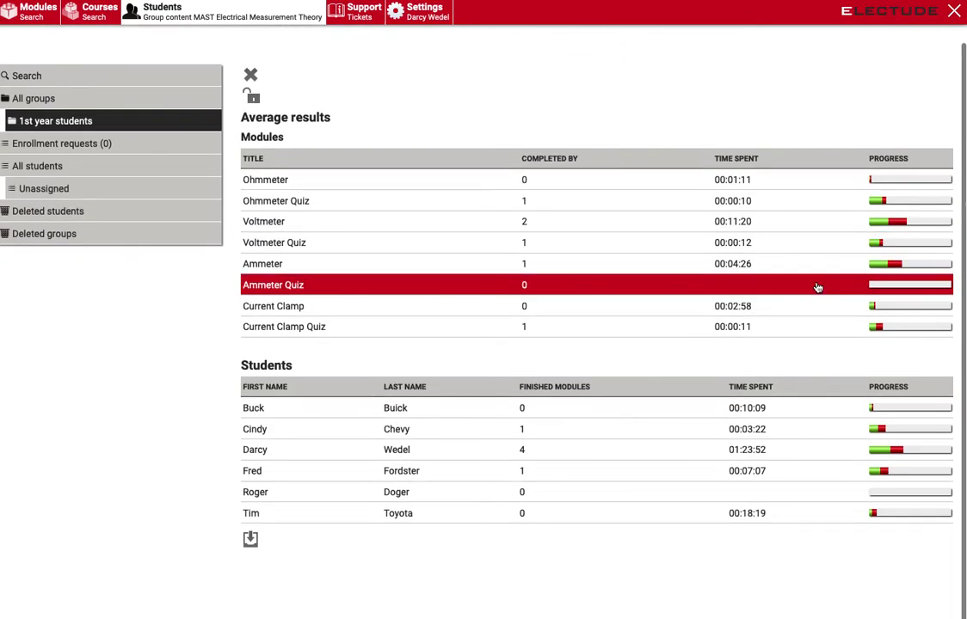
scroll(817, 286, down, 1)
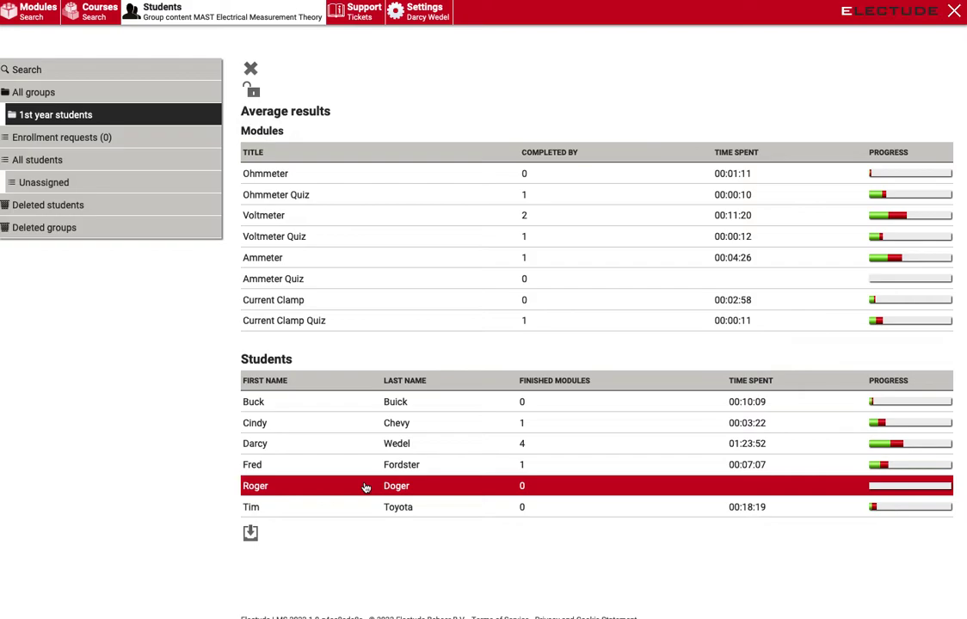
click(280, 225)
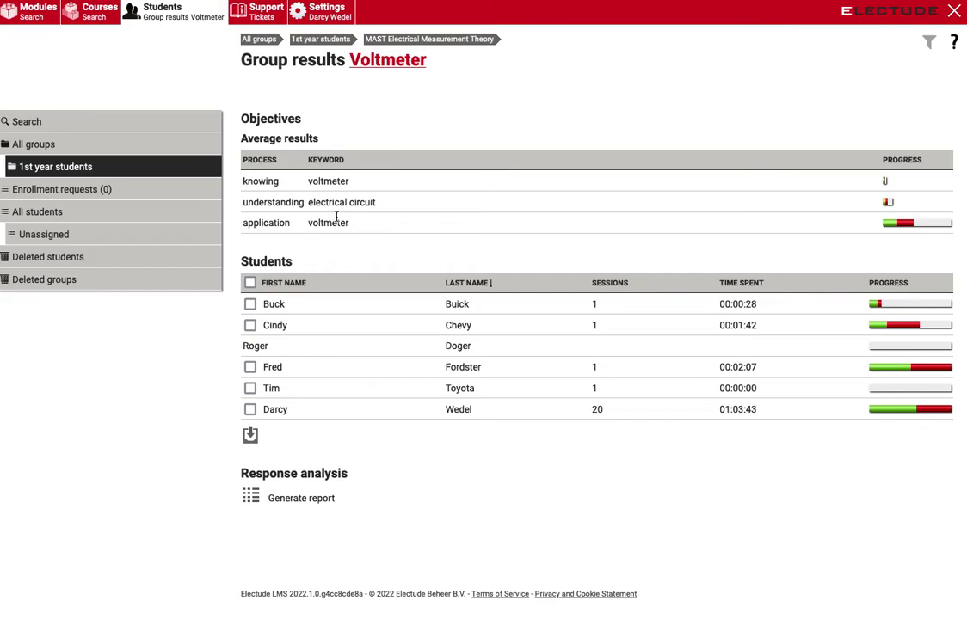
Sort the student list in the Voltmeter group results by progress, time spent, last name and first name in turn
click(258, 409)
click(889, 283)
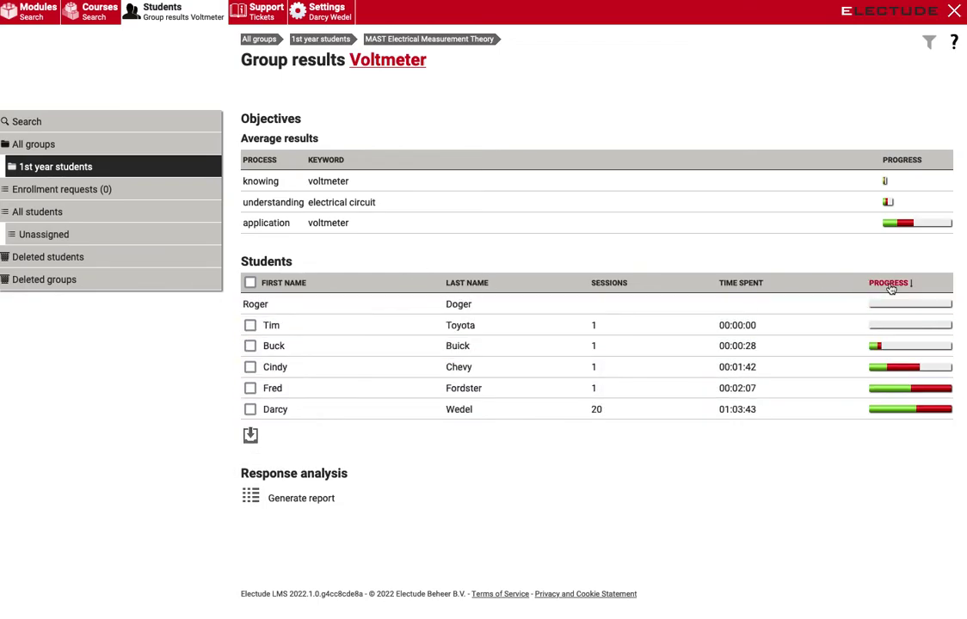
click(890, 287)
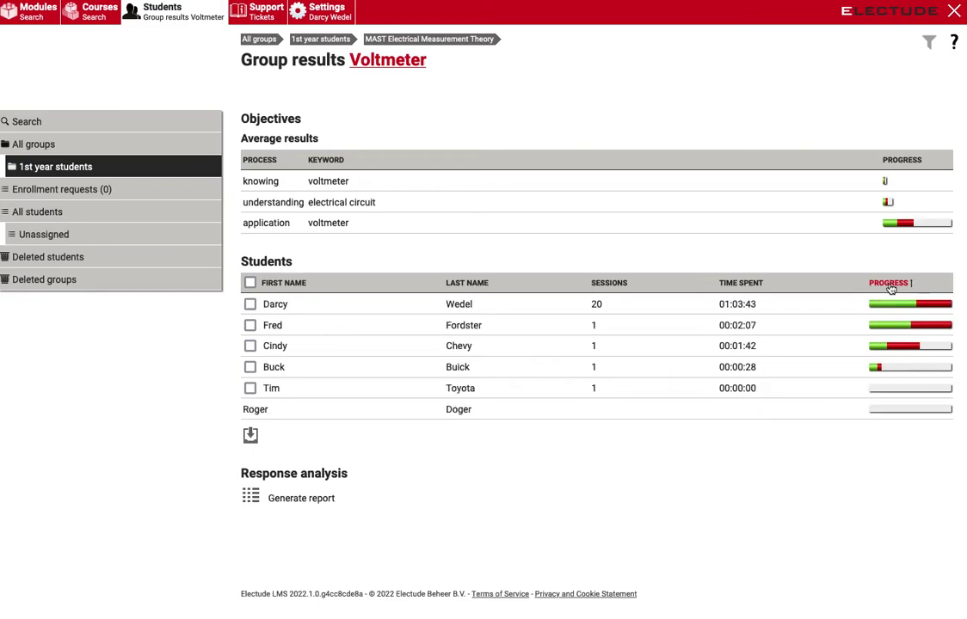
click(746, 291)
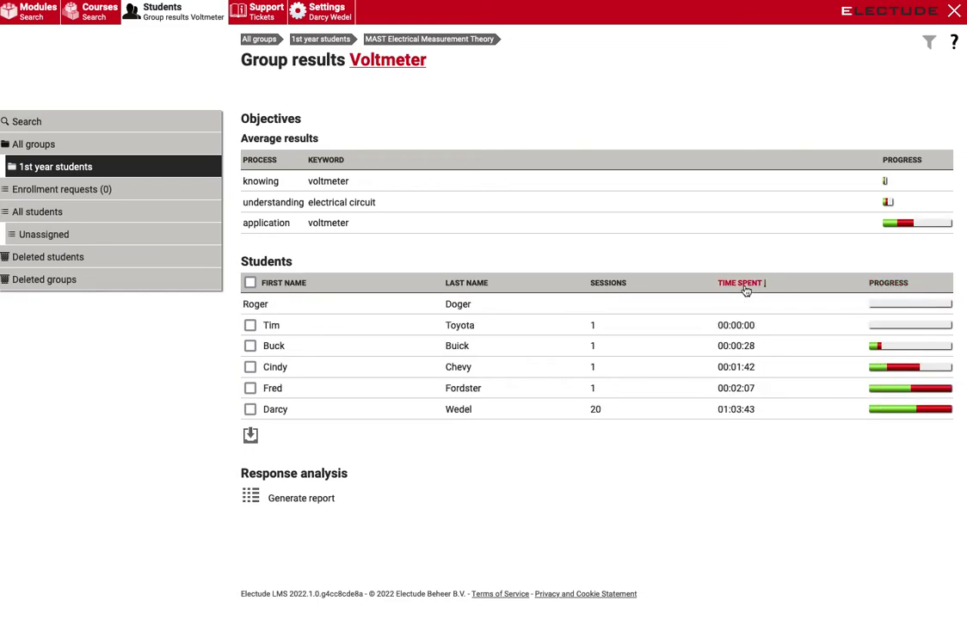
click(466, 286)
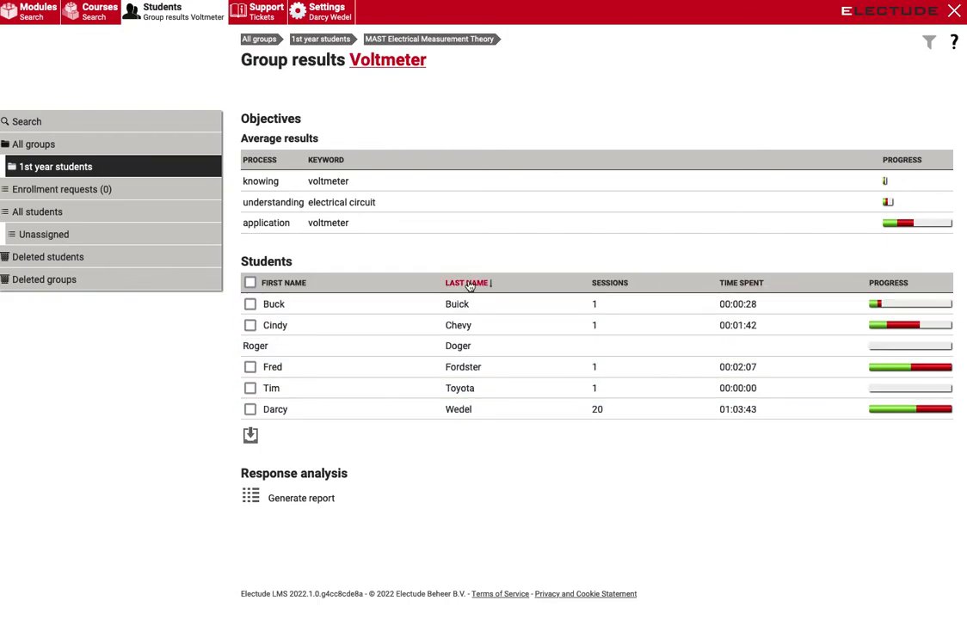
click(470, 286)
click(470, 286)
click(291, 284)
click(291, 284)
click(291, 284)
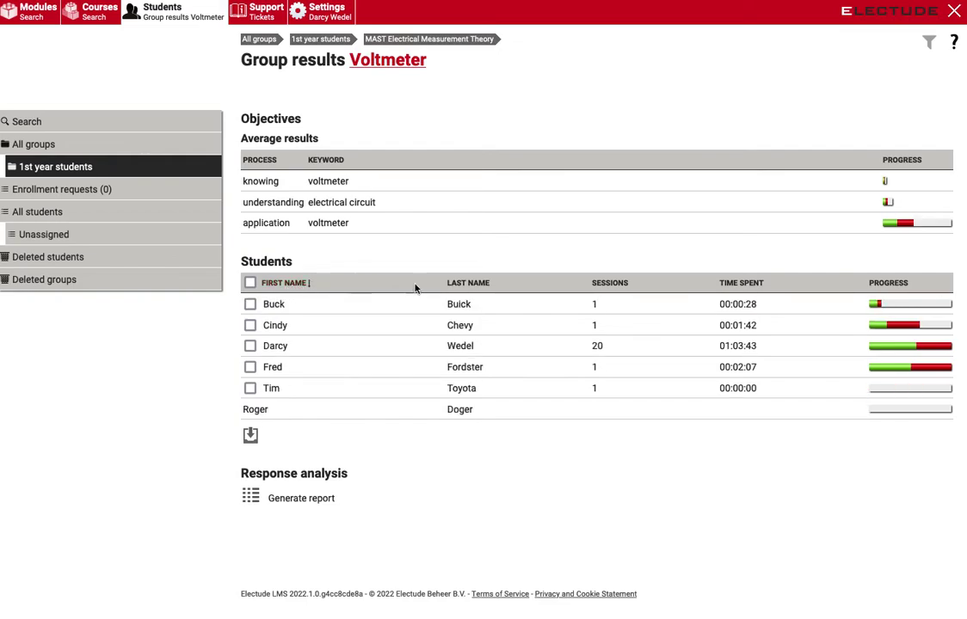
click(472, 287)
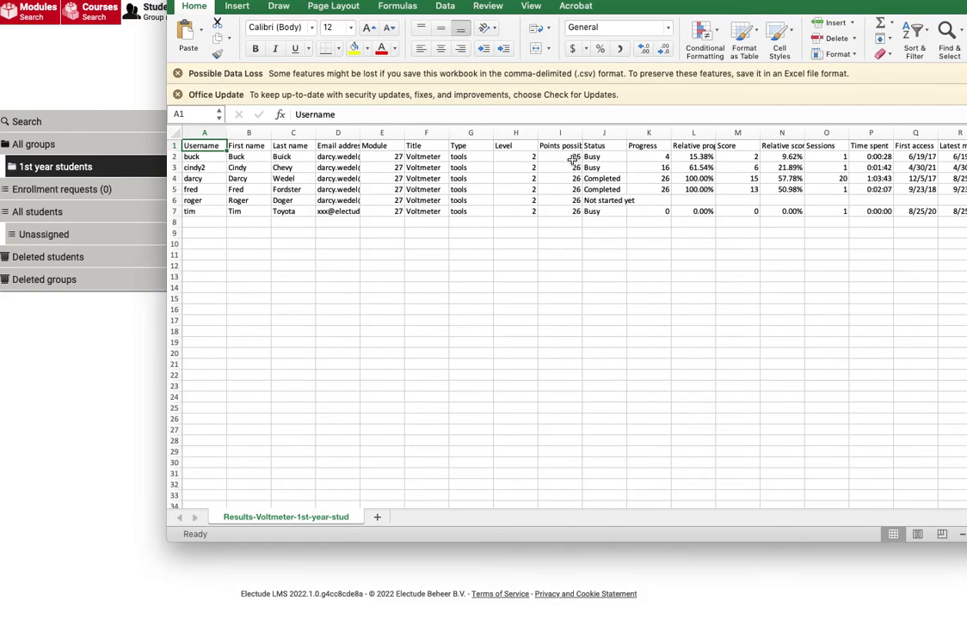
In Excel, examine the exported Voltmeter results, checking the Status column, the full record in row 6 and the Score values
scroll(572, 160, right, 2)
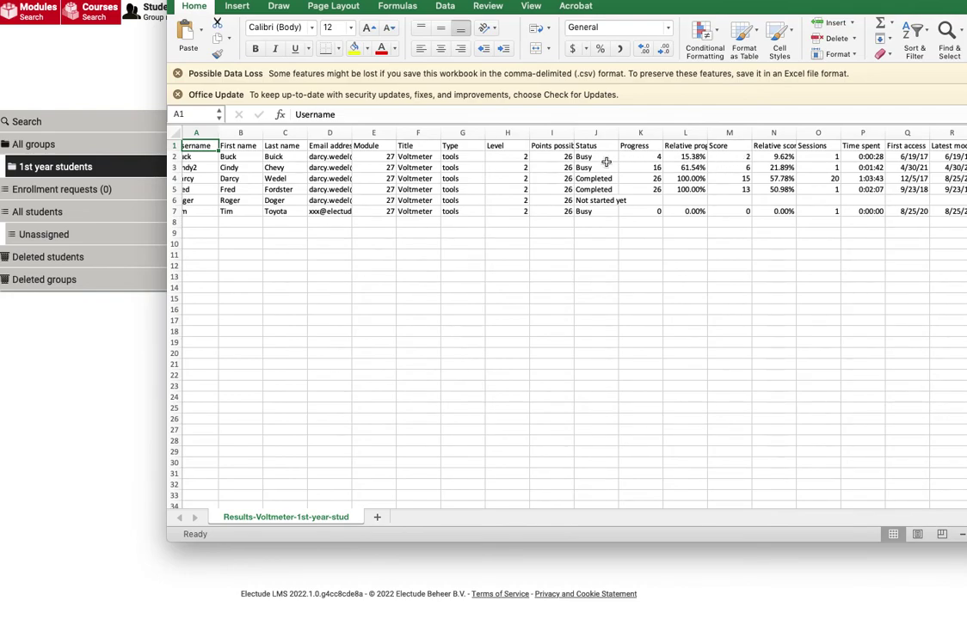
click(601, 200)
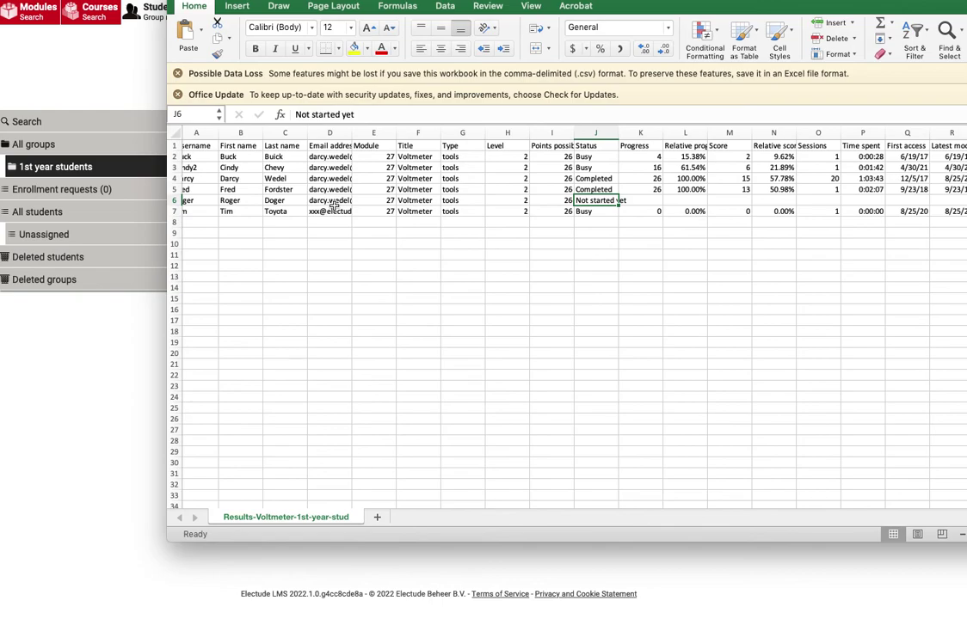
click(175, 200)
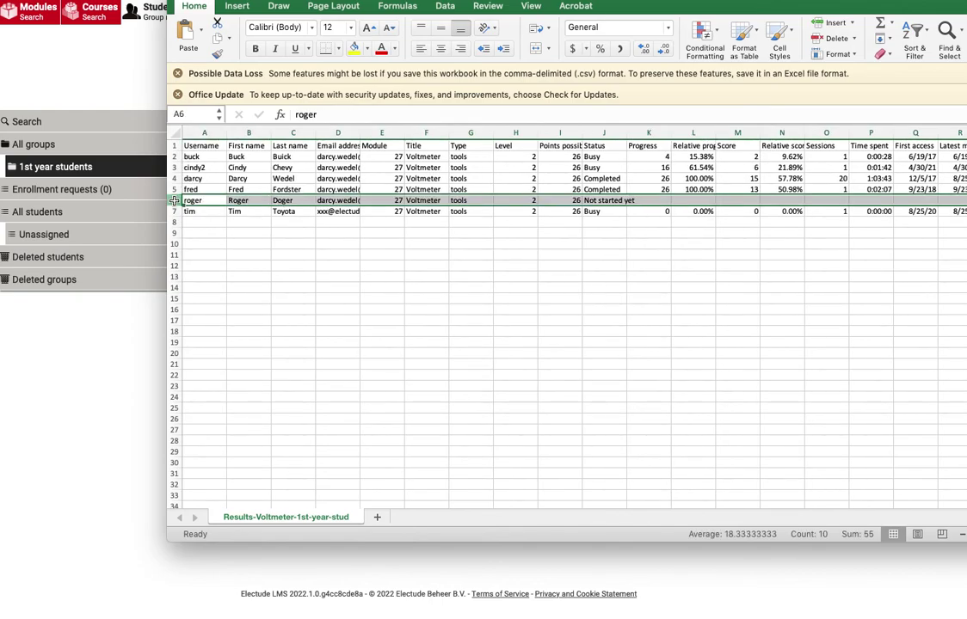
click(212, 242)
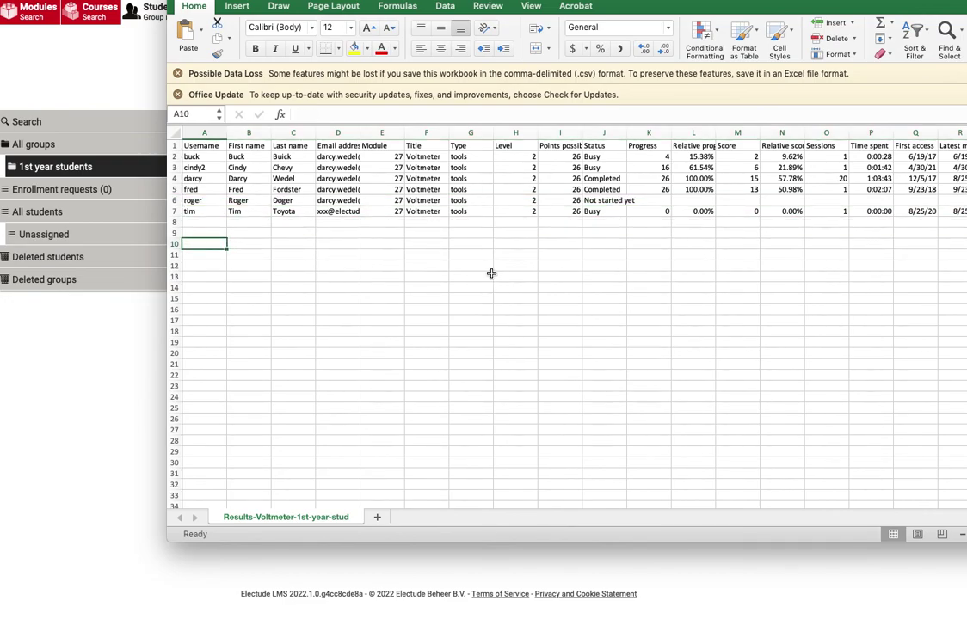
drag(751, 158, 741, 271)
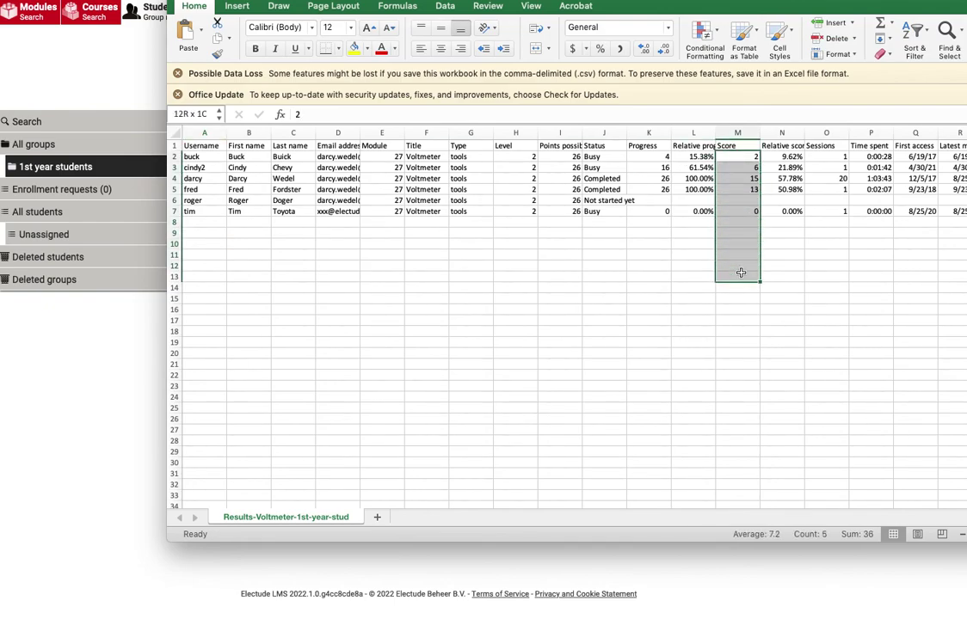
click(547, 298)
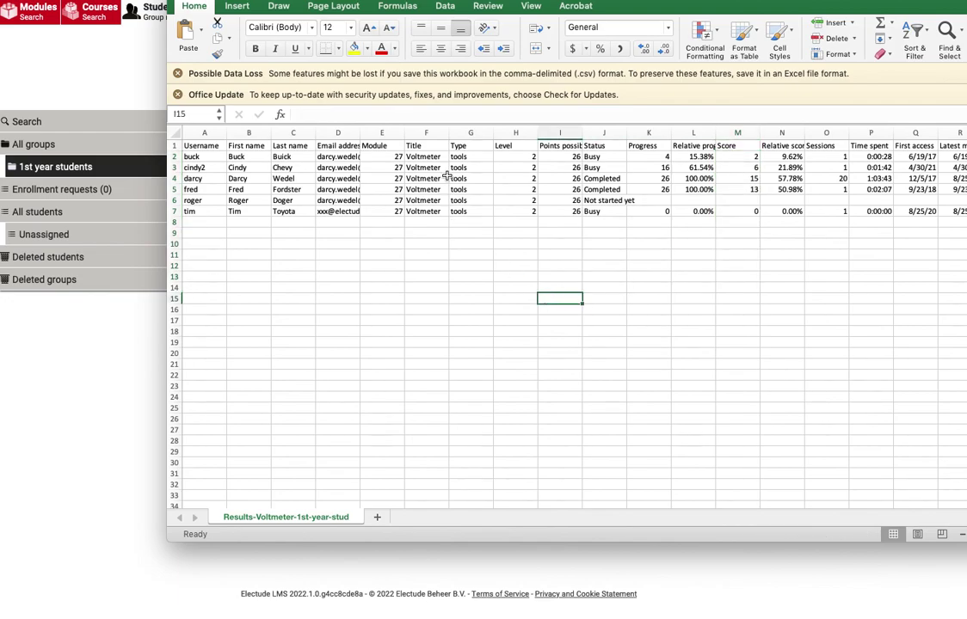